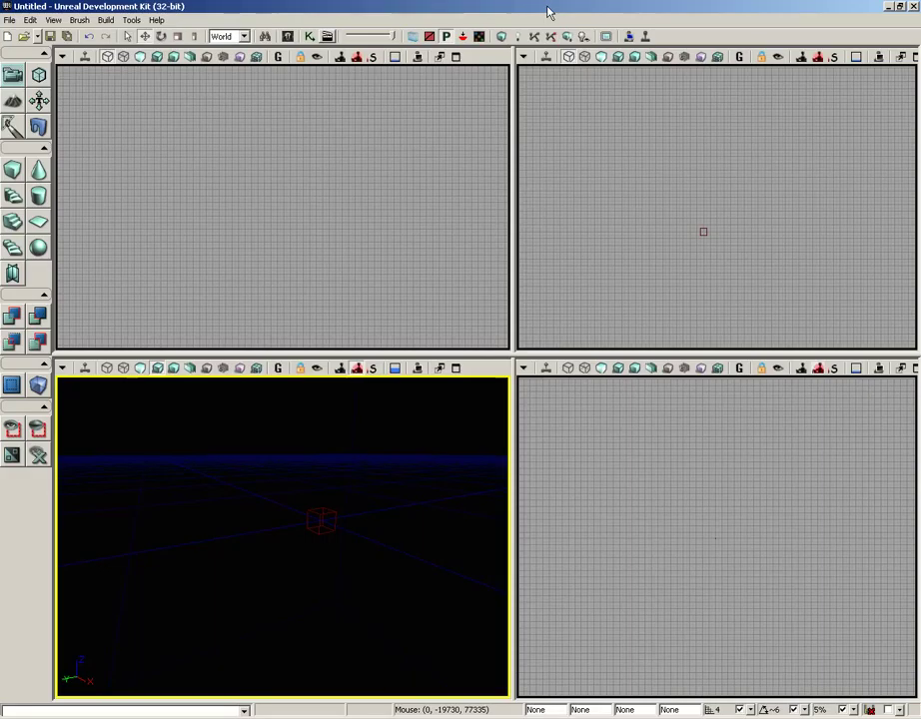
# - Open the map DM-Sanctuary.udk from the Maps folder
pyautogui.click(16, 24)
pyautogui.click(15, 46)
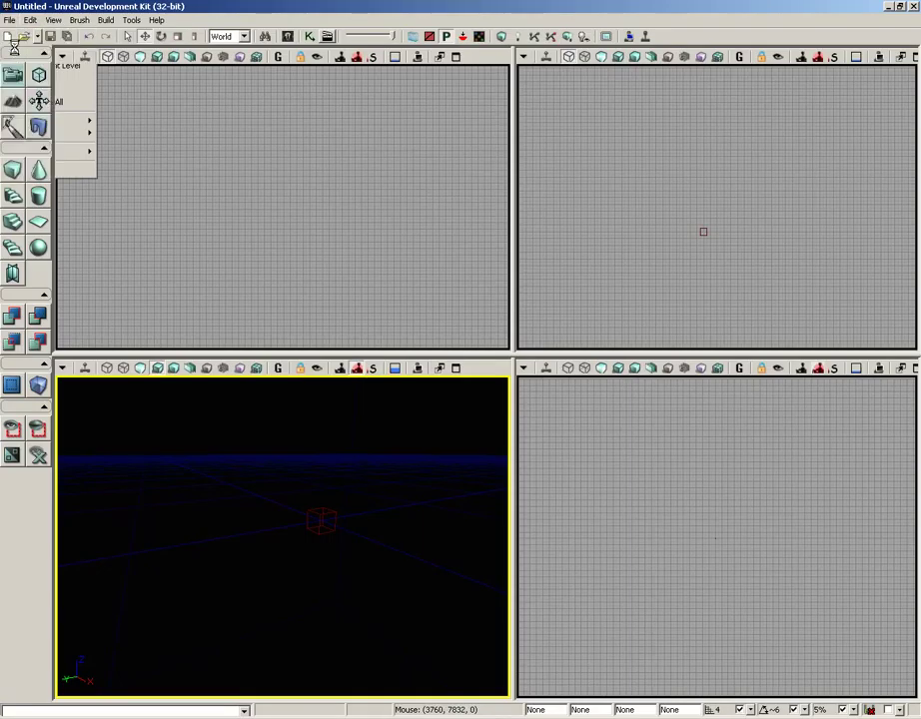
pyautogui.click(80, 103)
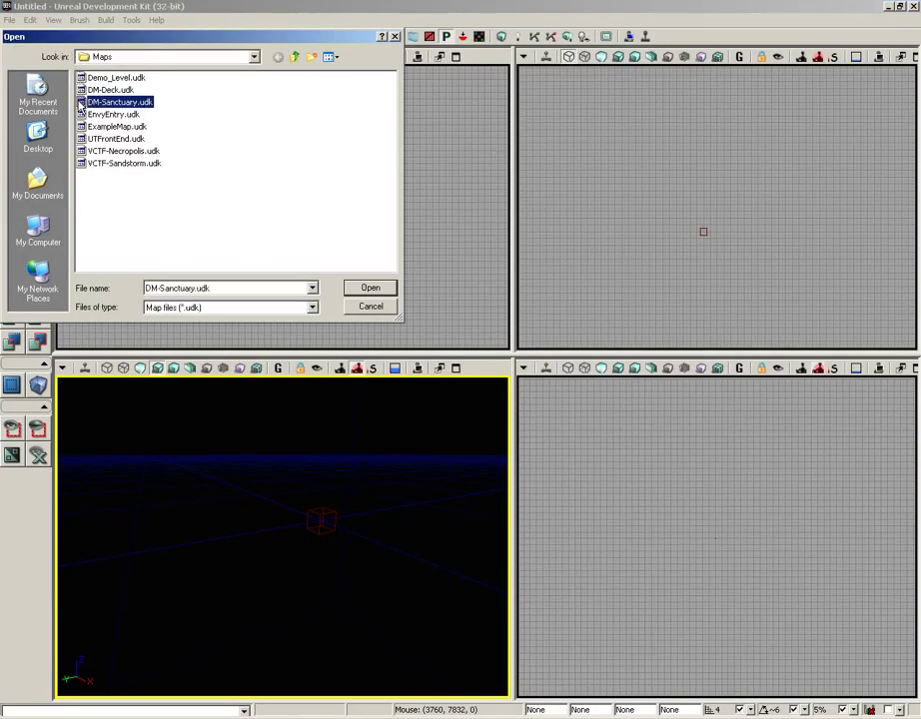
pyautogui.click(377, 288)
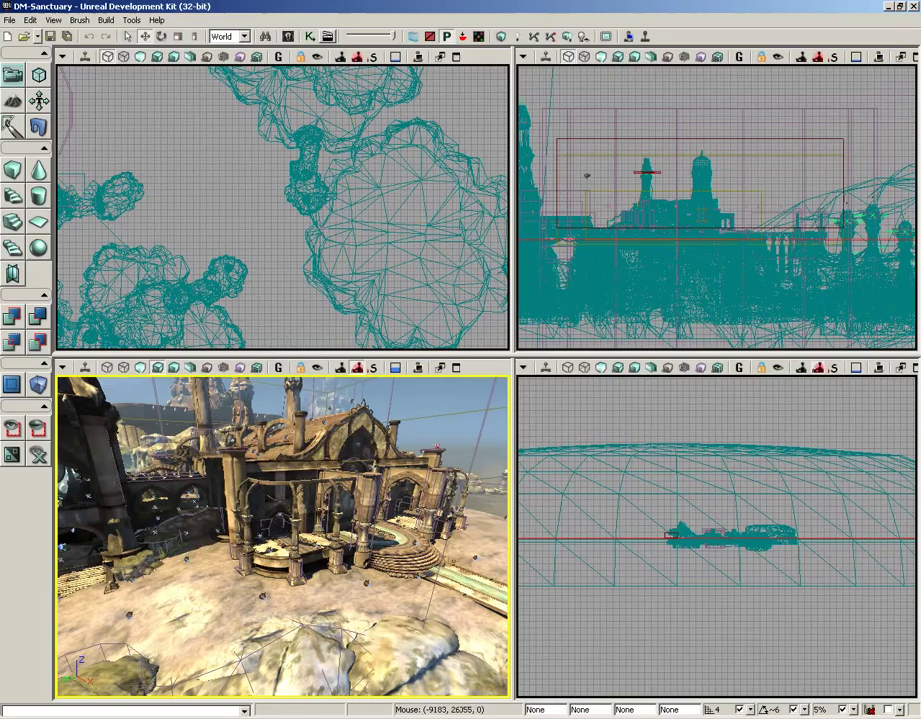
# - Leave nothing selected and turn on game view for the perspective viewport
pyautogui.click(706, 244)
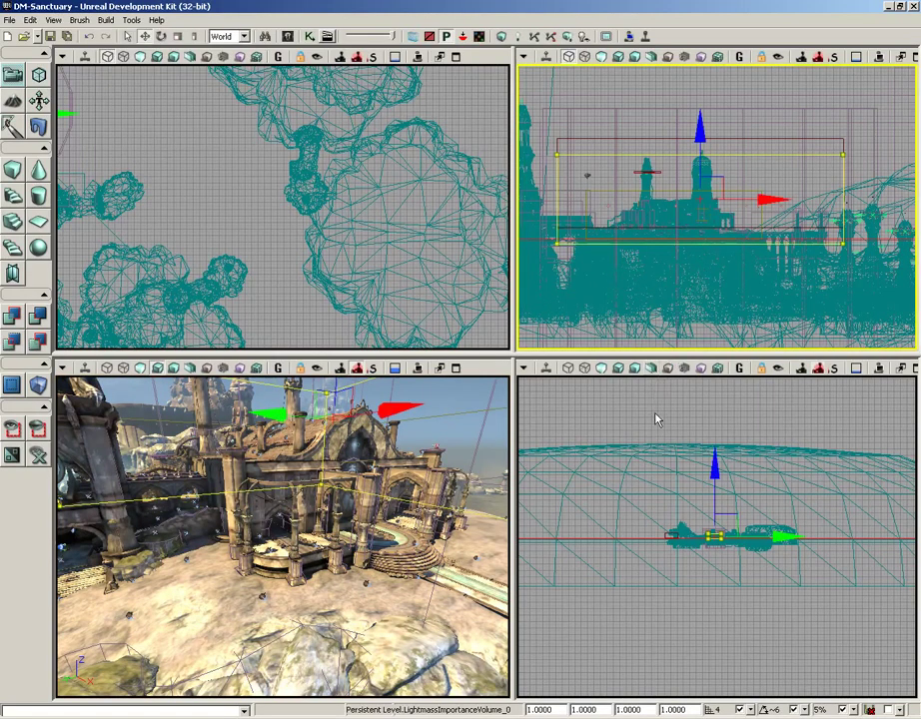
pyautogui.click(656, 419)
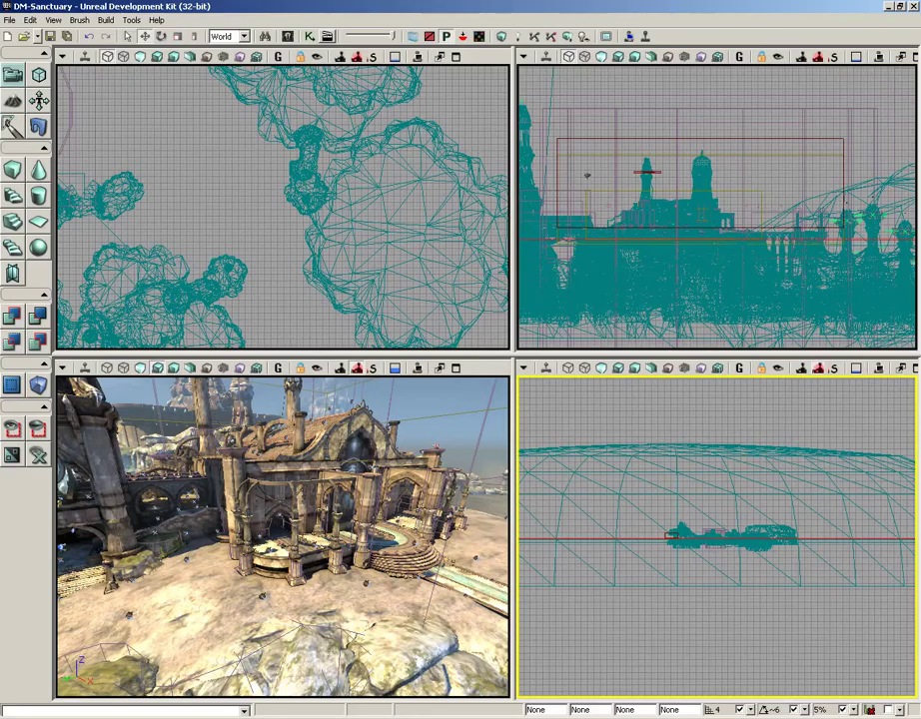
pyautogui.click(283, 537)
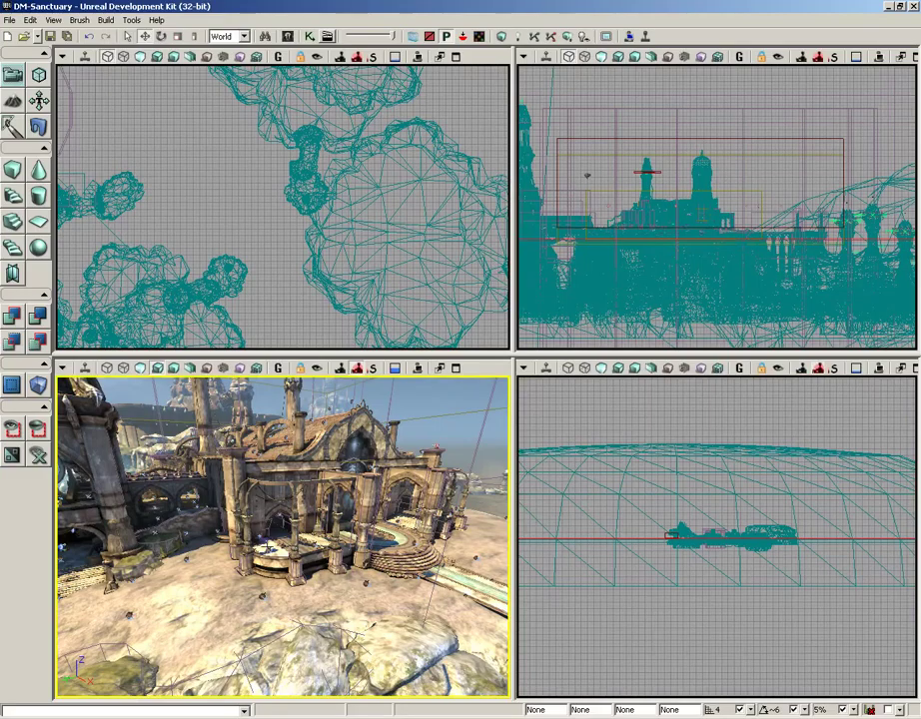
pyautogui.click(214, 560)
pyautogui.press('g')
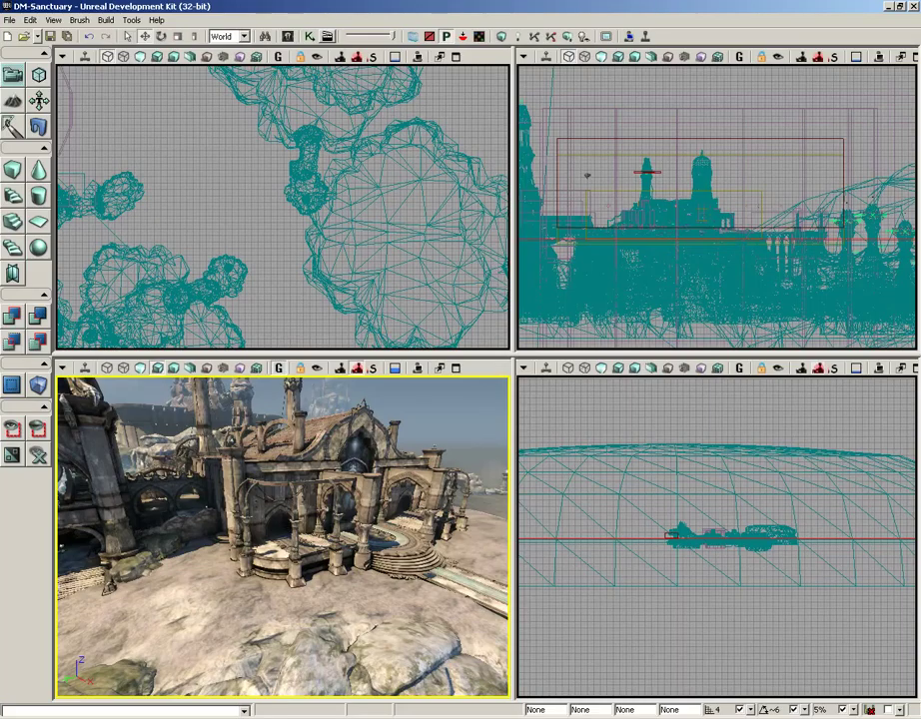
# - Travel through the perspective view from the sanctuary's front exterior to the wall with the arched windows
pyautogui.click(272, 593)
pyautogui.moveTo(272, 593); pyautogui.dragTo(290, 577)
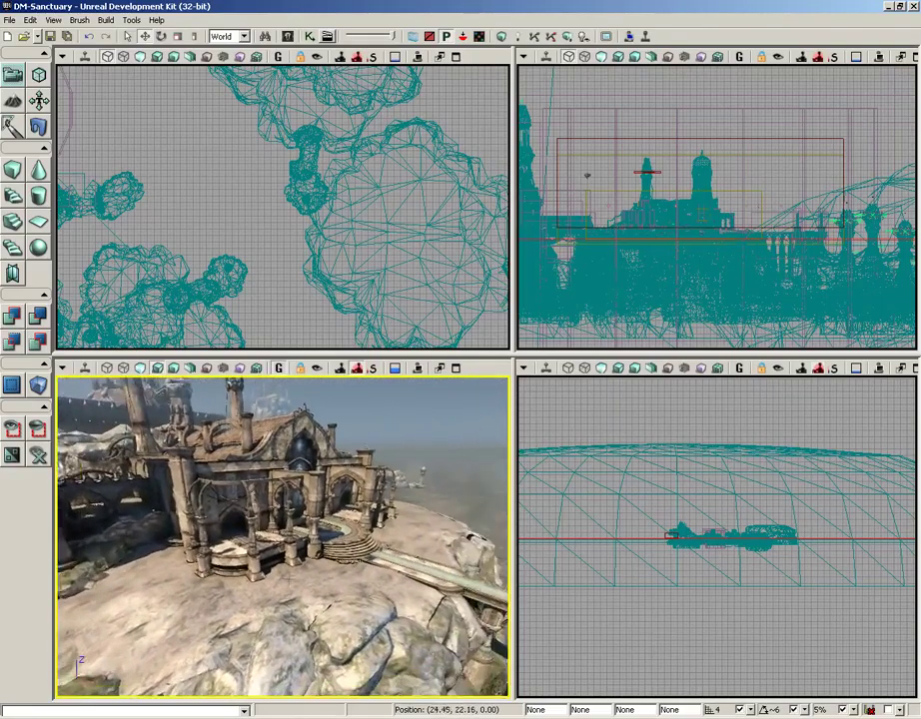
pyautogui.moveTo(367, 579); pyautogui.dragTo(511, 376)
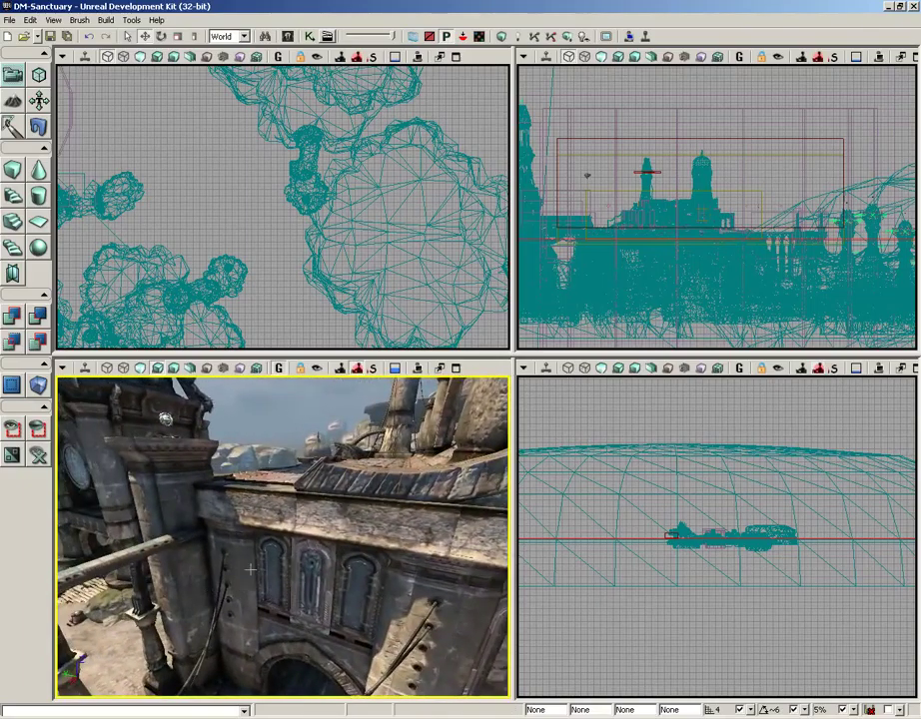
pyautogui.moveTo(283, 537); pyautogui.dragTo(100, 538)
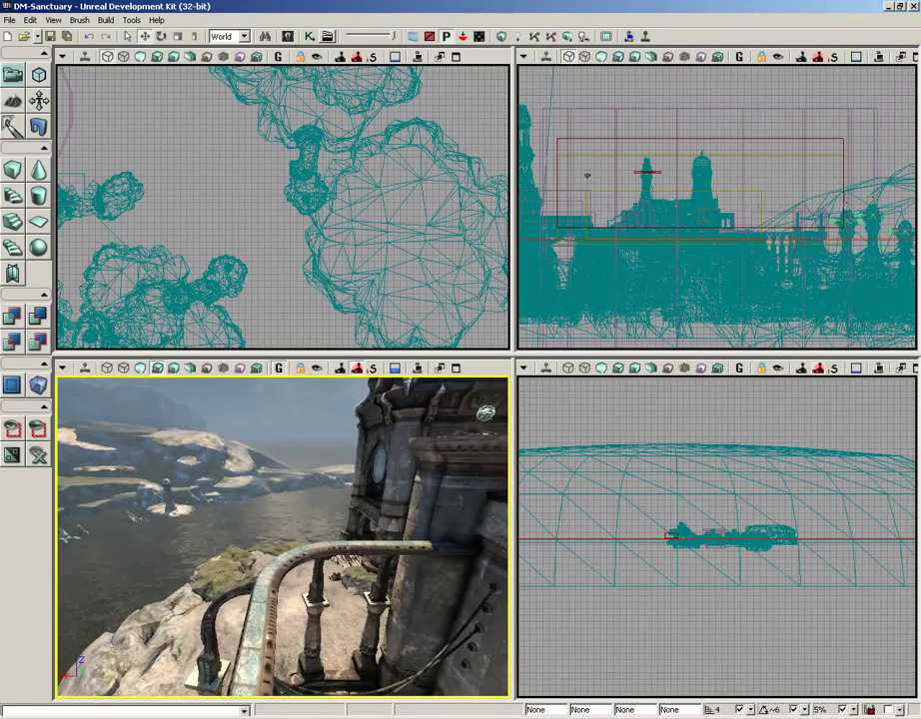
# - Look around from the curved railing in the perspective view, examining the tower, the water and the cliffs
pyautogui.moveTo(116, 517); pyautogui.dragTo(474, 475, button='right')
pyautogui.moveTo(283, 560); pyautogui.dragTo(322, 592, button='right')
pyautogui.moveTo(209, 552); pyautogui.dragTo(465, 528, button='right')
pyautogui.moveTo(414, 478); pyautogui.dragTo(301, 555, button='right')
pyautogui.moveTo(163, 487); pyautogui.dragTo(164, 486, button='right')
pyautogui.moveTo(55, 401); pyautogui.dragTo(55, 398, button='right')
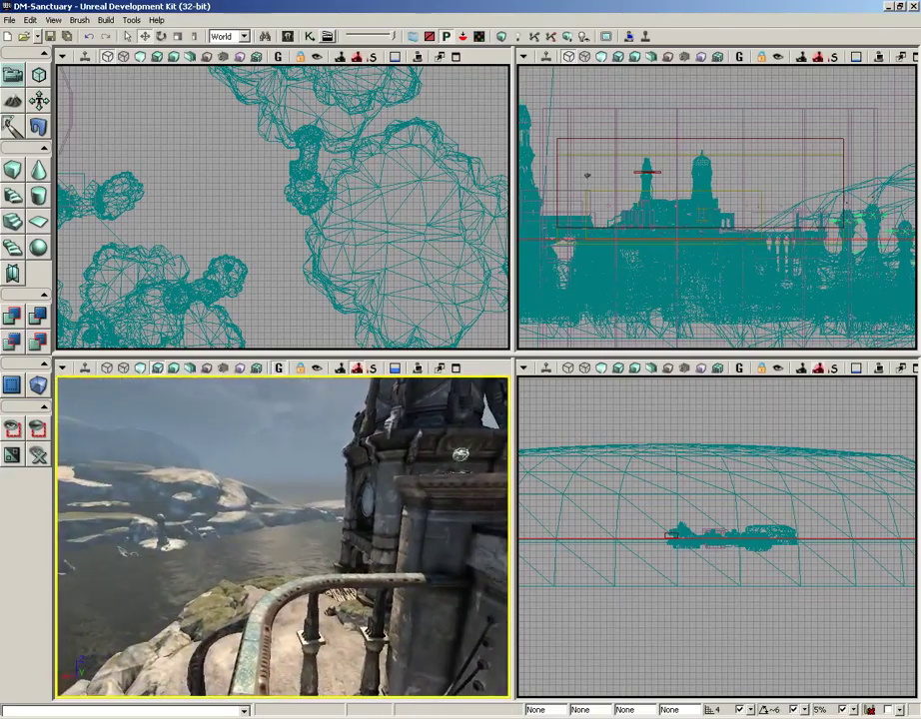
pyautogui.moveTo(346, 535); pyautogui.dragTo(347, 535, button='right')
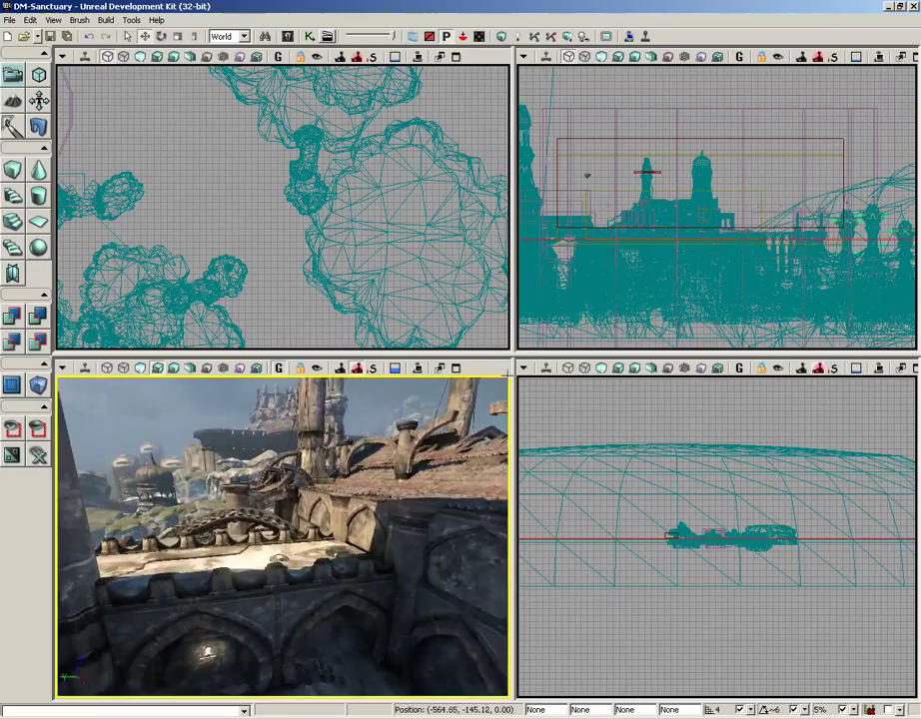
# - Inspect the terrace, the dark courtyard below it and the tiled roof from above in the perspective view
pyautogui.moveTo(507, 374); pyautogui.dragTo(469, 299)
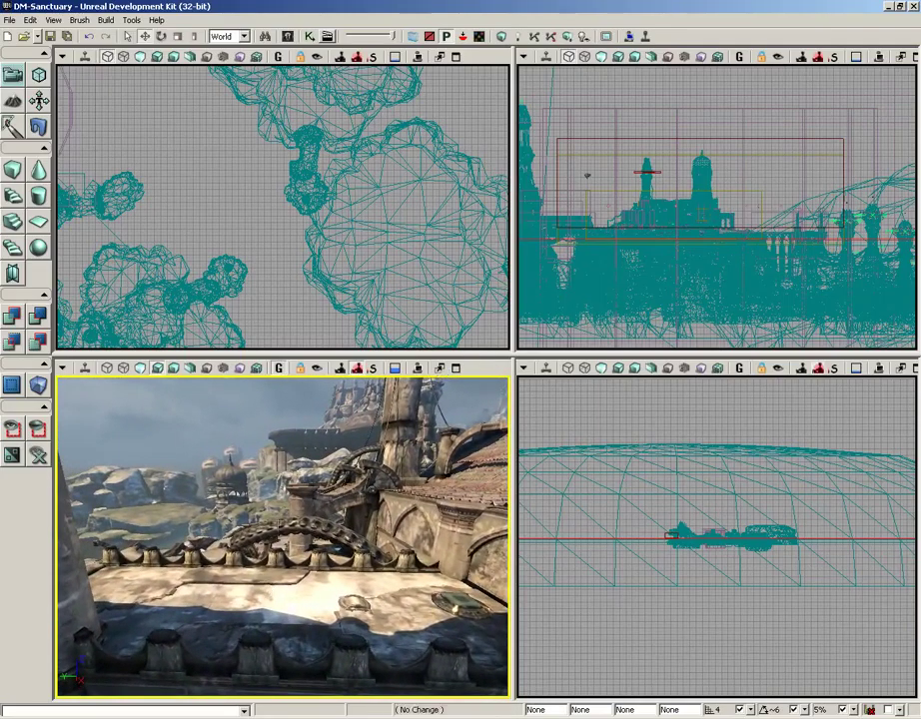
pyautogui.moveTo(286, 425); pyautogui.dragTo(233, 663, button='right')
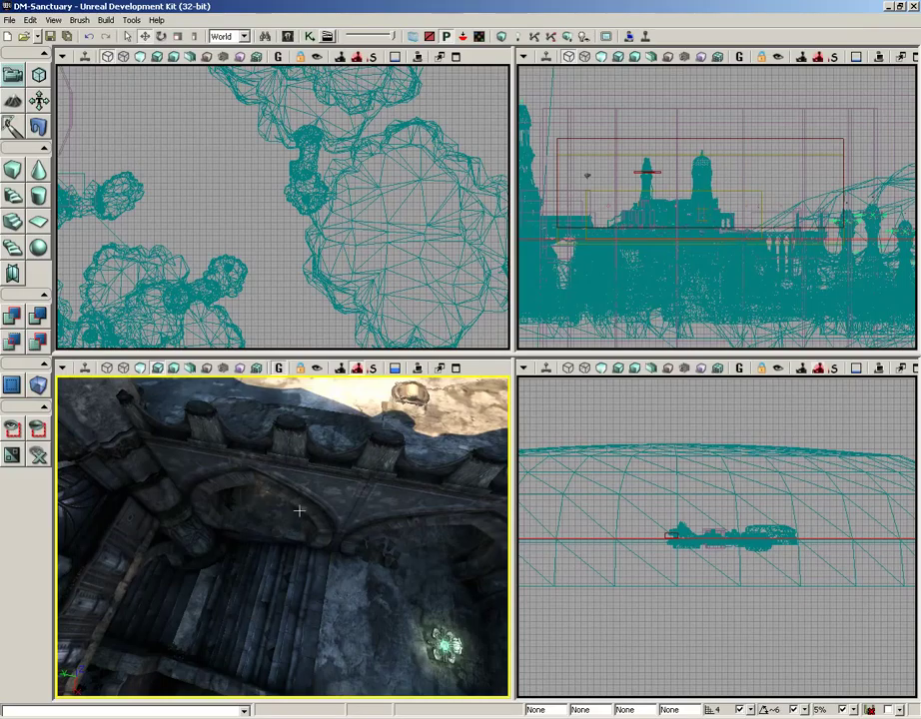
pyautogui.click(308, 434)
pyautogui.moveTo(308, 435); pyautogui.dragTo(391, 387, button='middle')
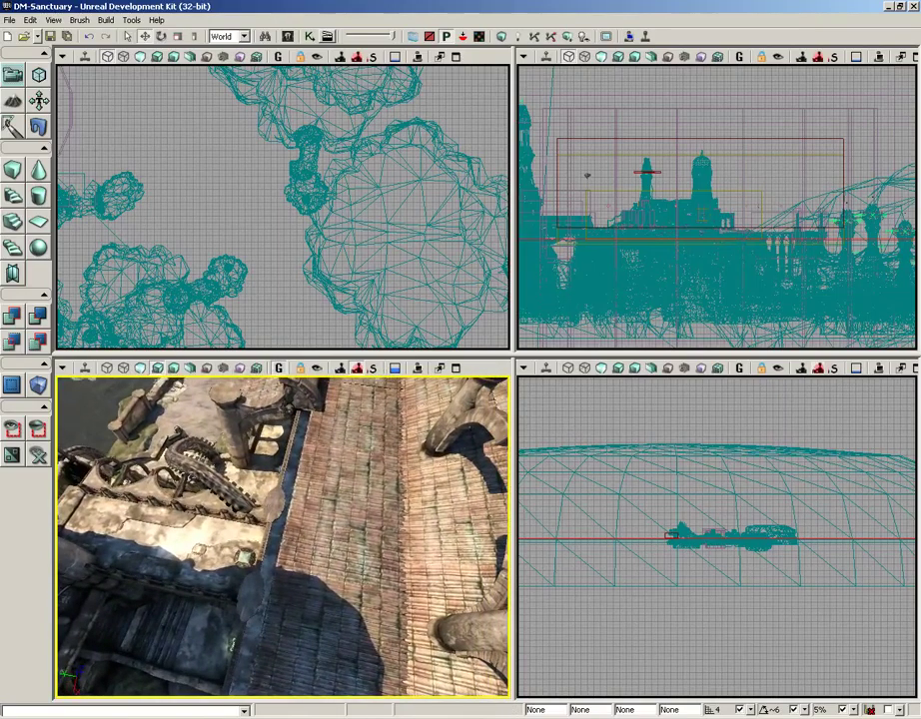
pyautogui.moveTo(312, 520); pyautogui.dragTo(423, 368, button='right')
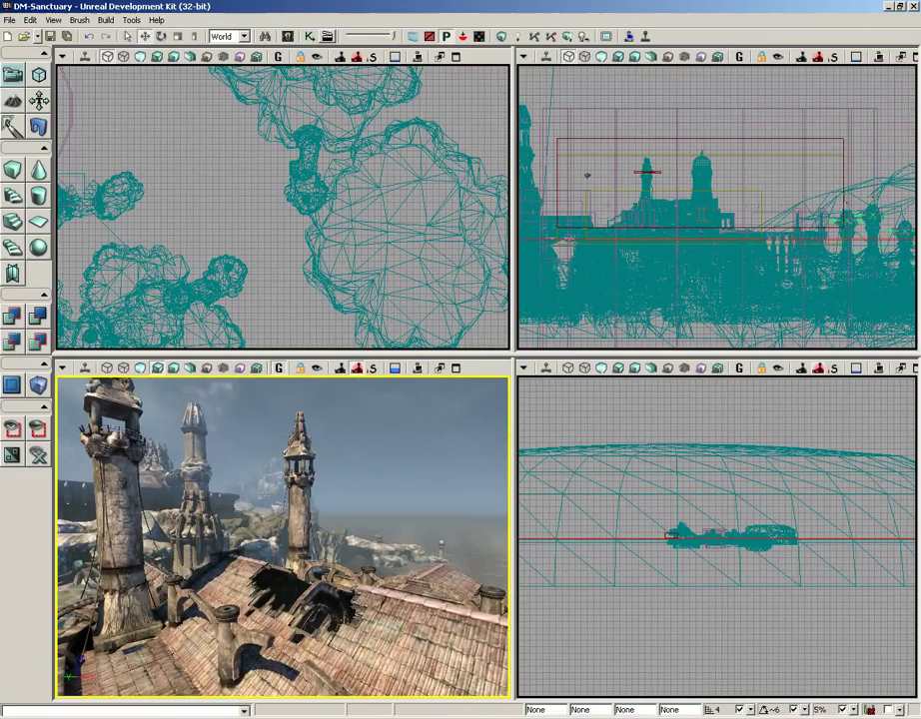
# - Examine the towers and the broken roof from several angles and distances in the perspective view
pyautogui.moveTo(348, 499); pyautogui.dragTo(313, 498)
pyautogui.moveTo(313, 499); pyautogui.dragTo(346, 504, button='right')
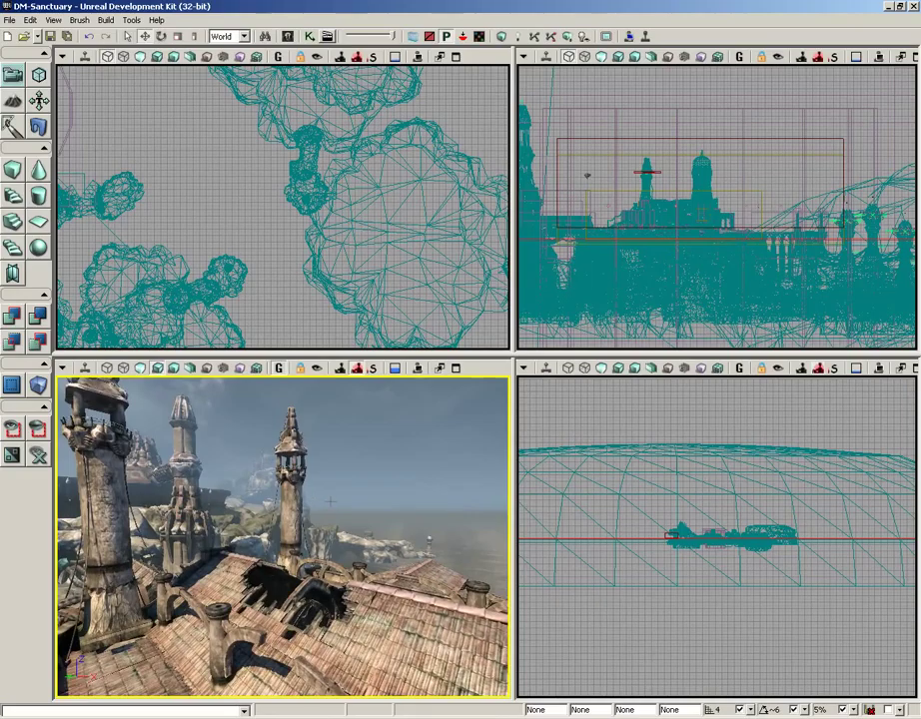
pyautogui.moveTo(330, 502); pyautogui.dragTo(248, 511, button='right')
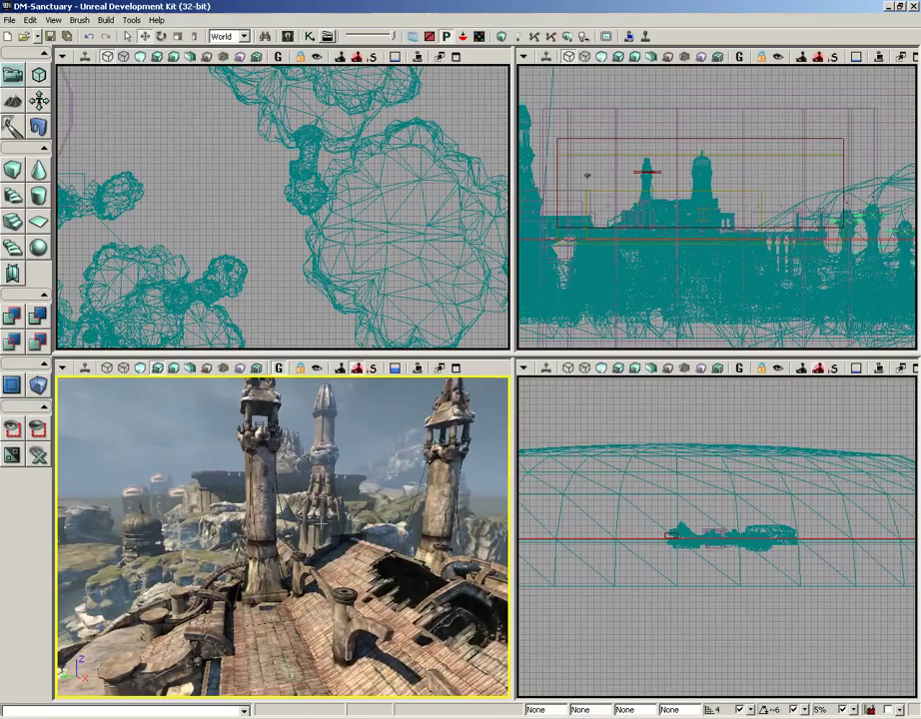
pyautogui.moveTo(336, 494); pyautogui.dragTo(237, 418)
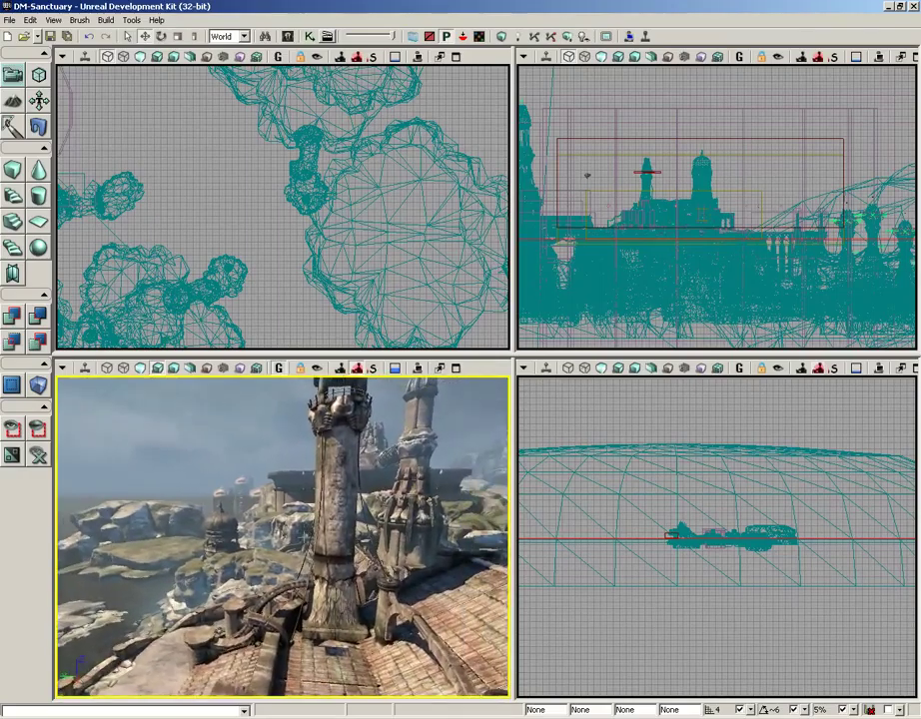
pyautogui.moveTo(284, 537); pyautogui.dragTo(248, 631, button='right')
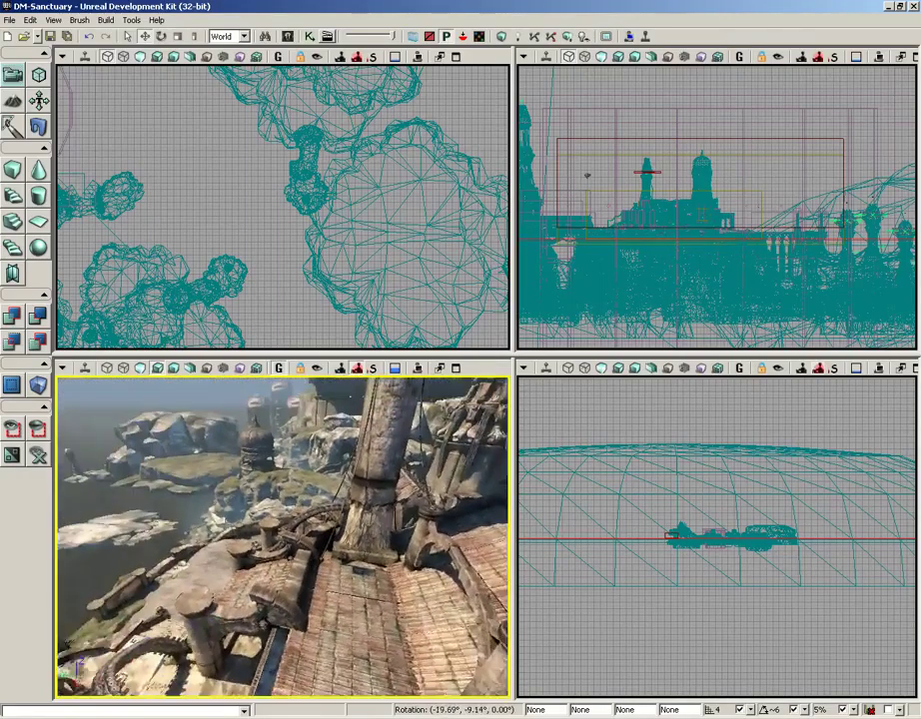
pyautogui.moveTo(171, 620); pyautogui.dragTo(247, 475, button='right')
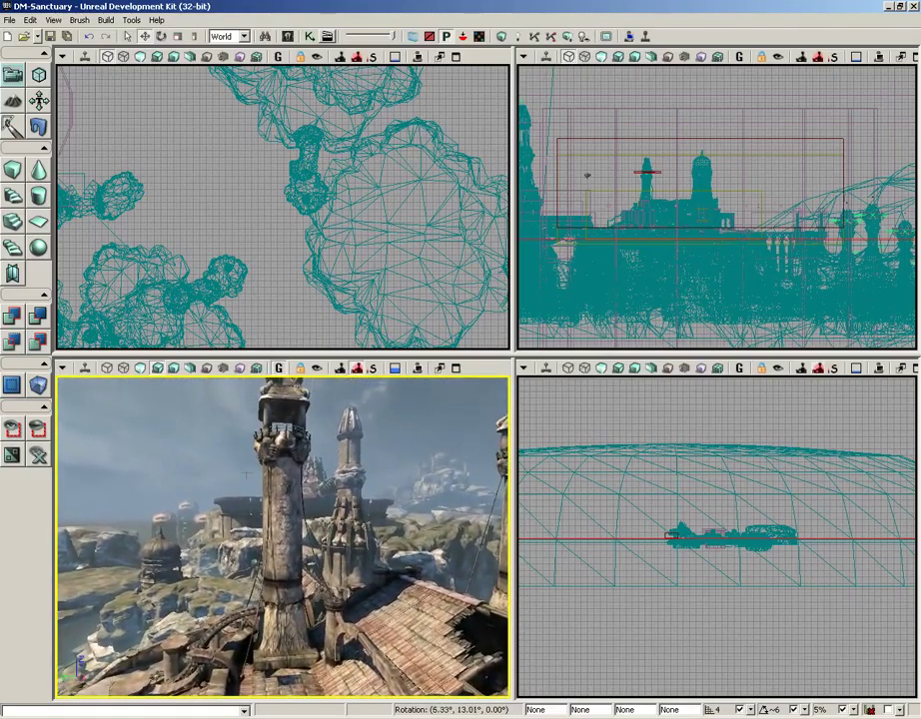
pyautogui.moveTo(286, 619); pyautogui.dragTo(473, 583, button='middle')
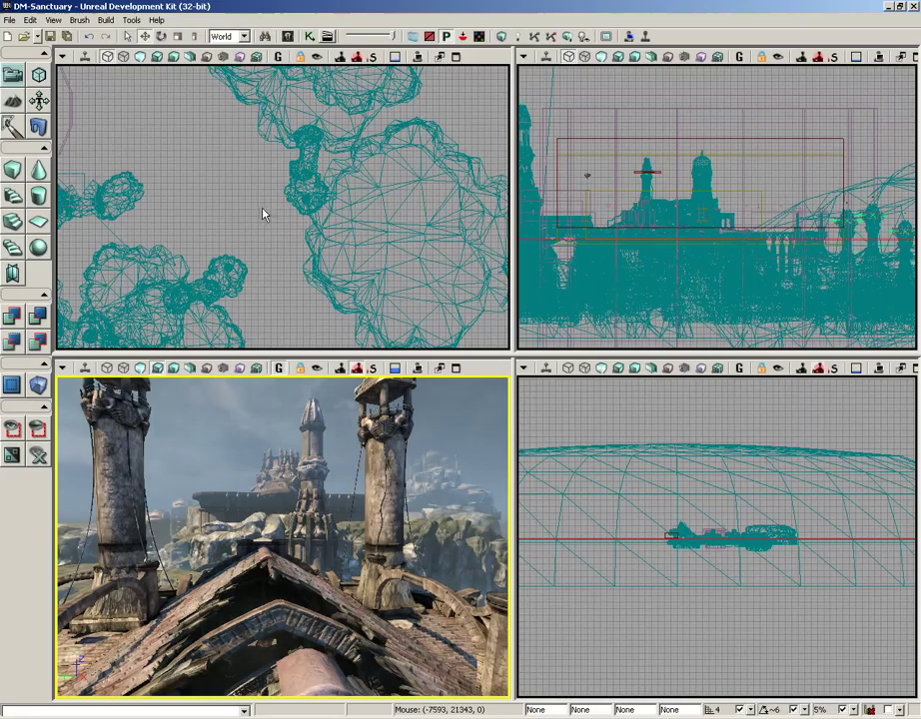
# - Survey the map's layout in the top wireframe view, including the central sanctuary and the surrounding rock formations
pyautogui.moveTo(269, 167); pyautogui.dragTo(281, 204)
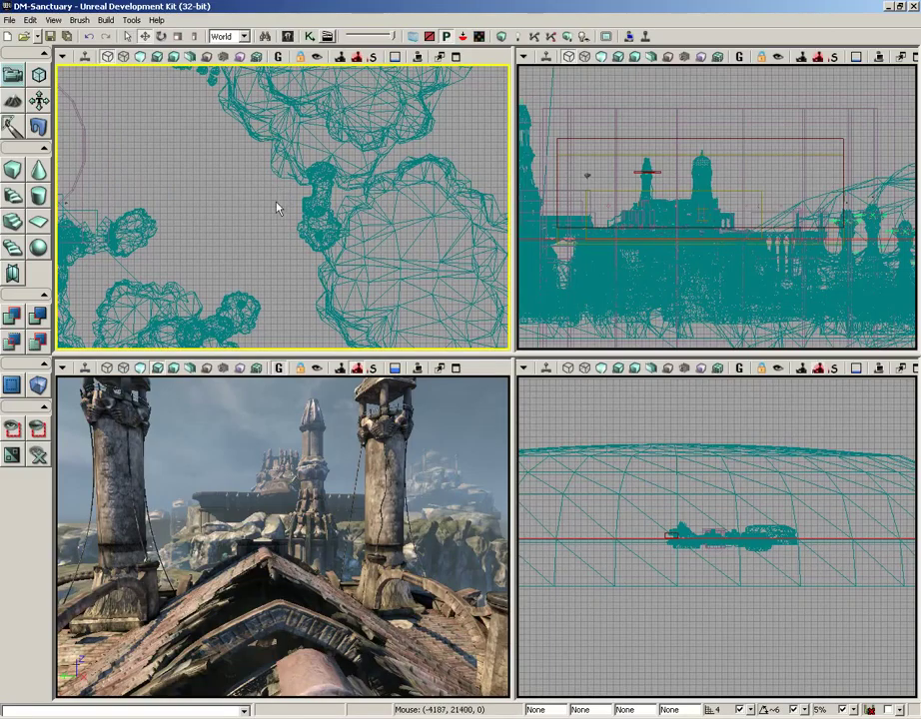
pyautogui.moveTo(263, 185); pyautogui.dragTo(237, 318)
pyautogui.moveTo(292, 165); pyautogui.dragTo(416, 338)
pyautogui.moveTo(195, 277); pyautogui.dragTo(284, 147)
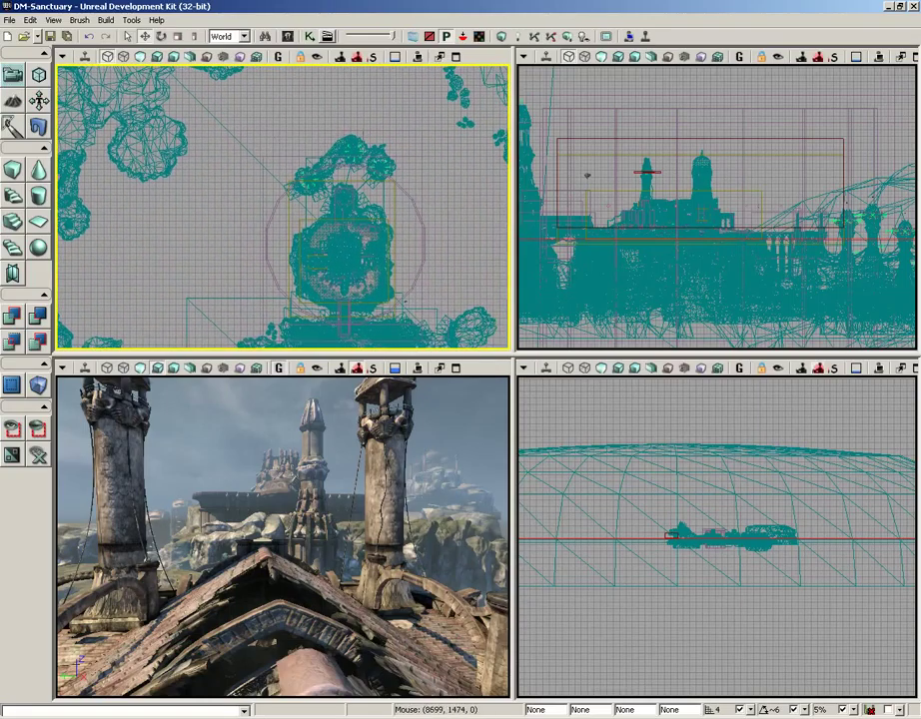
pyautogui.moveTo(356, 143); pyautogui.dragTo(298, 251)
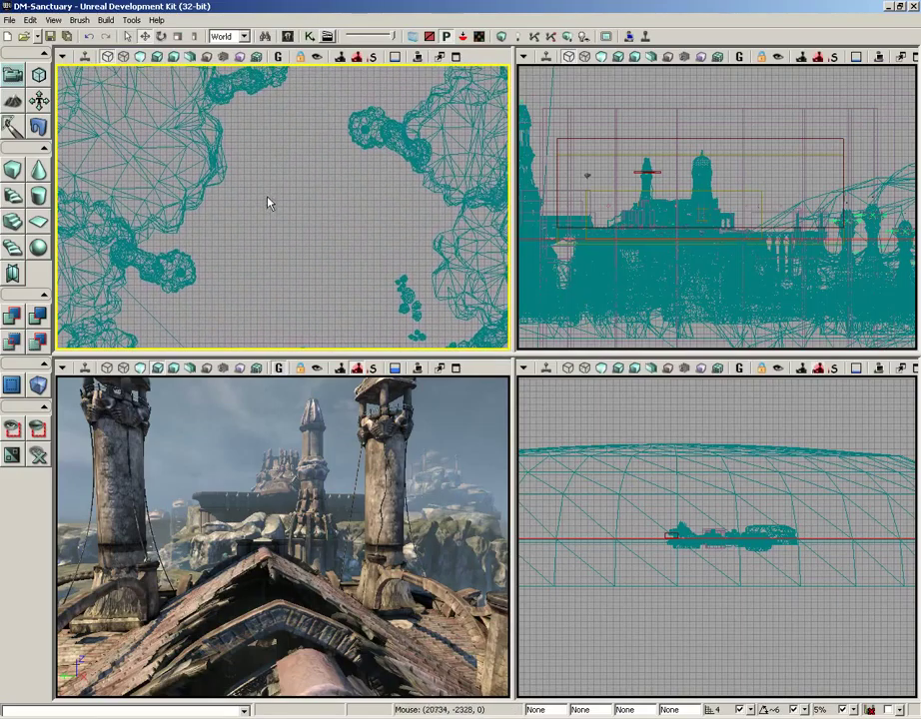
pyautogui.moveTo(284, 142); pyautogui.dragTo(134, 114)
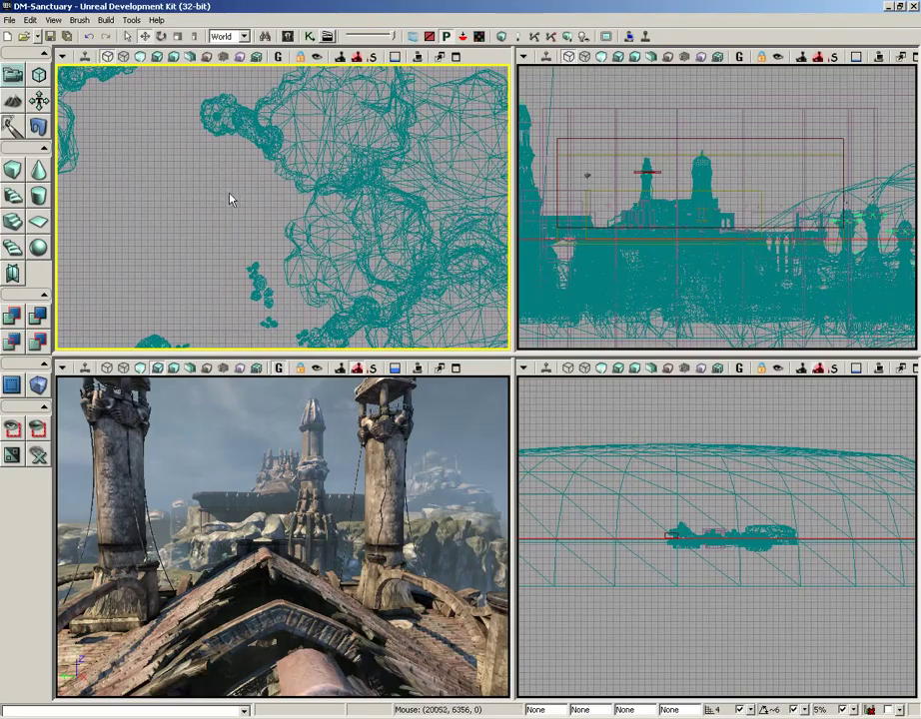
# - Examine the top wireframe view at overview scale and close up on the small rock clusters beside the large cliffs
pyautogui.moveTo(268, 210); pyautogui.dragTo(268, 353)
pyautogui.moveTo(268, 131); pyautogui.dragTo(231, 81)
pyautogui.moveTo(255, 248); pyautogui.dragTo(255, 118)
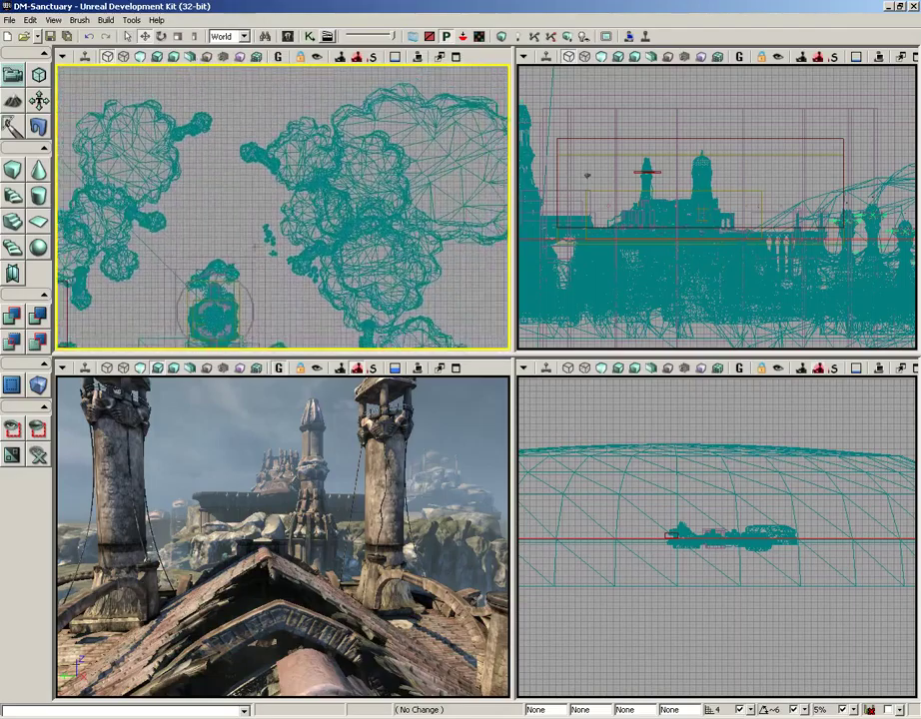
pyautogui.moveTo(254, 278); pyautogui.dragTo(276, 177)
pyautogui.moveTo(317, 260); pyautogui.dragTo(338, 310)
pyautogui.moveTo(319, 193); pyautogui.dragTo(224, 283)
pyautogui.moveTo(317, 100); pyautogui.dragTo(256, 266)
pyautogui.moveTo(268, 180); pyautogui.dragTo(287, 334)
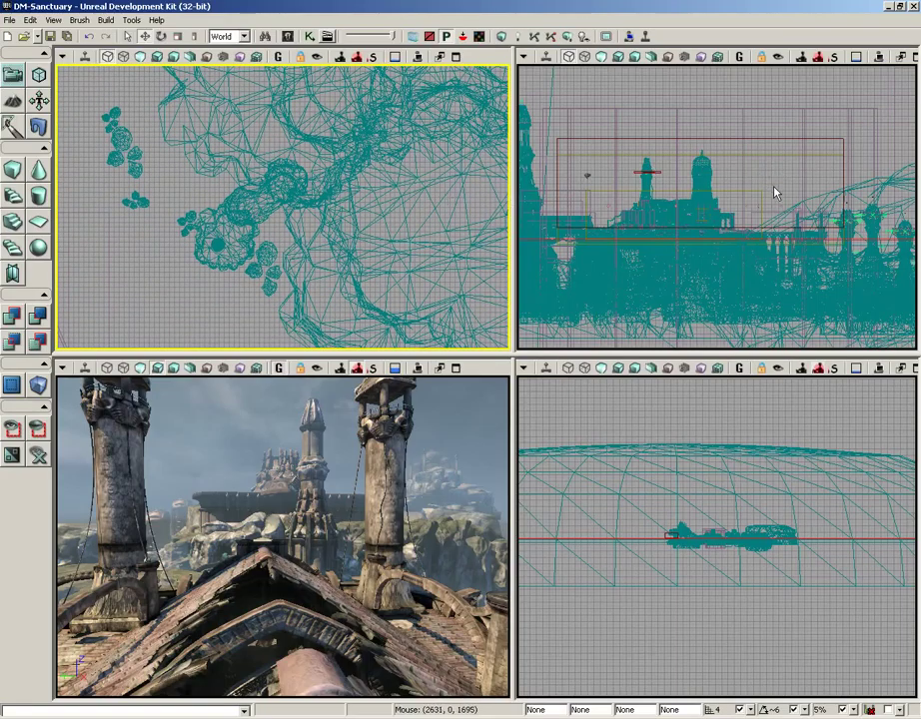
# - Inspect the sanctuary's domed tower top close up in the front wireframe view
pyautogui.moveTo(776, 191); pyautogui.dragTo(708, 372)
pyautogui.moveTo(678, 156); pyautogui.dragTo(812, 243)
pyautogui.moveTo(771, 100); pyautogui.dragTo(883, 238)
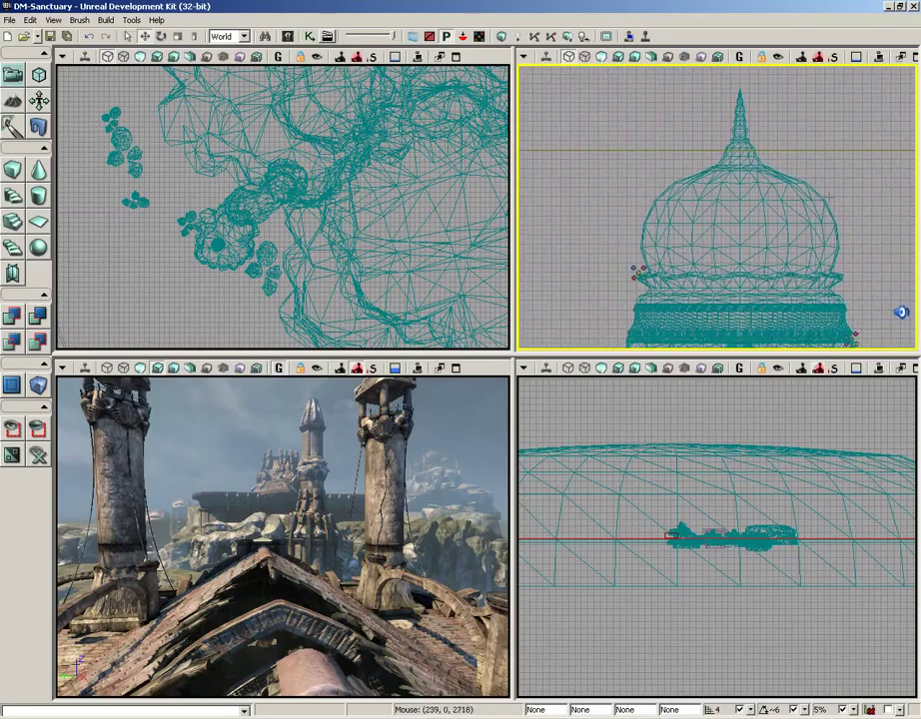